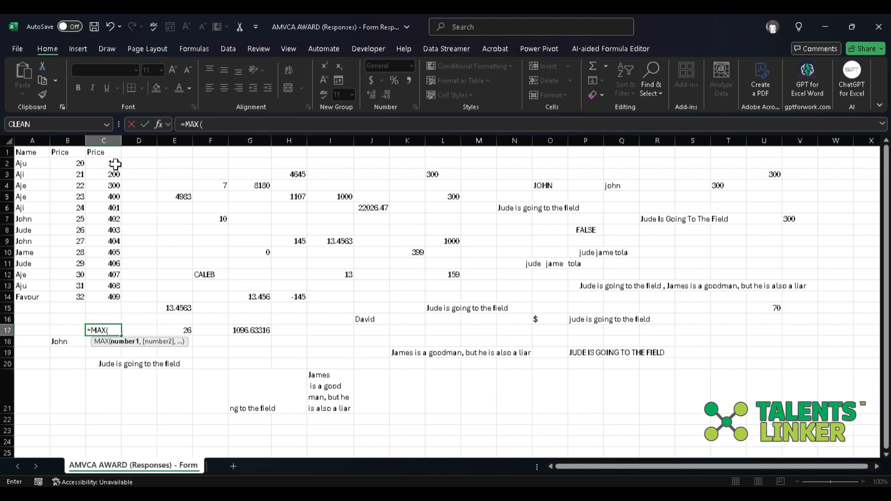
Step: Complete the MAX formula in C17 with the range C2:C14 to return the highest price
{"action": "left_click", "coordinate": [116, 165]}
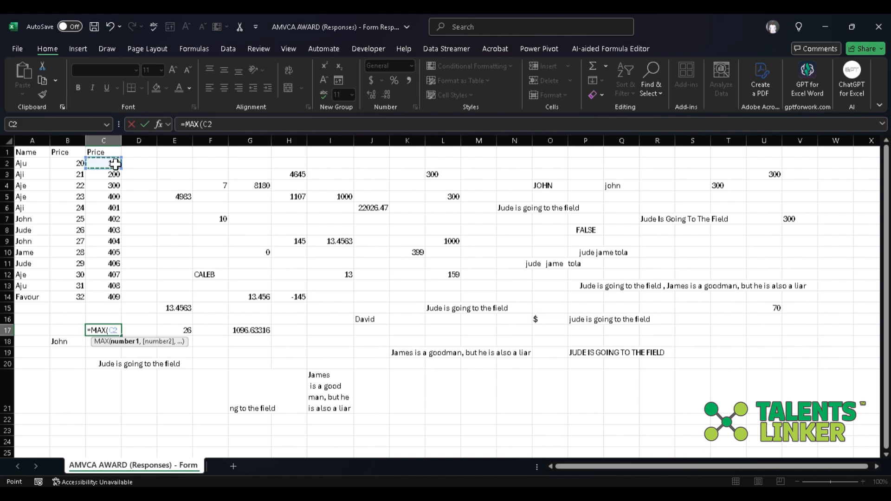
{"action": "left_click", "coordinate": [249, 122]}
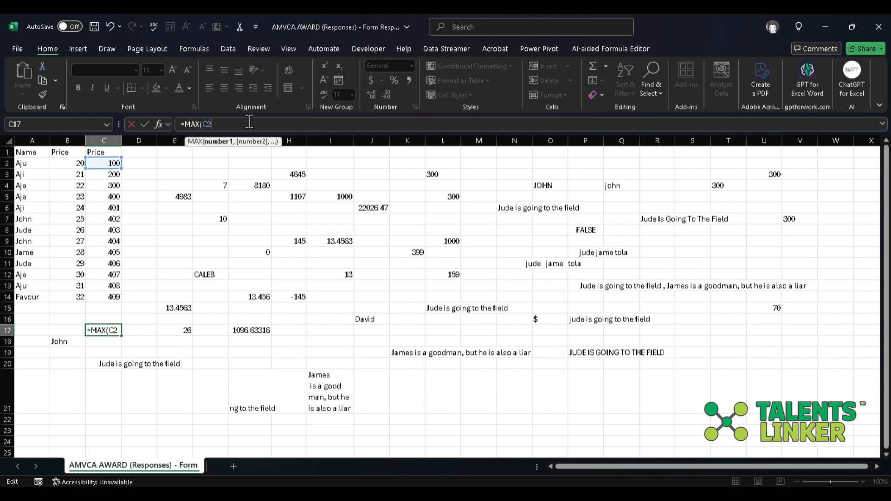
{"action": "type", "text": ":"}
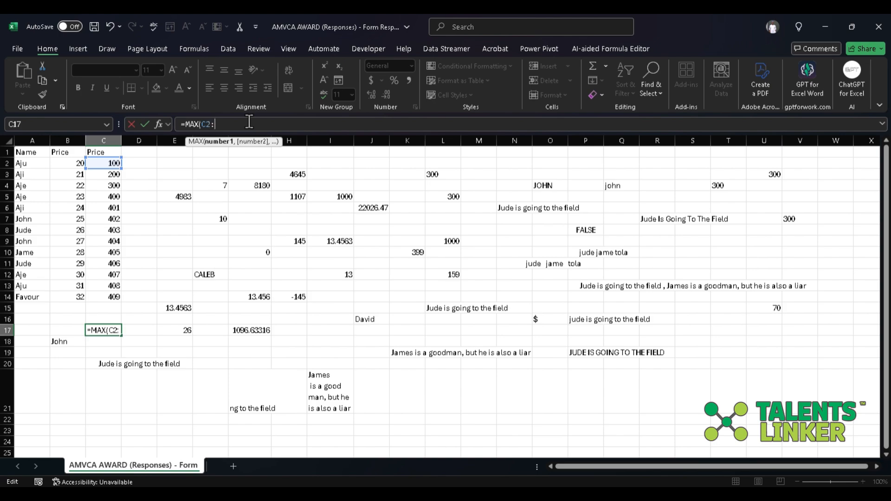
{"action": "type", "text": "C14"}
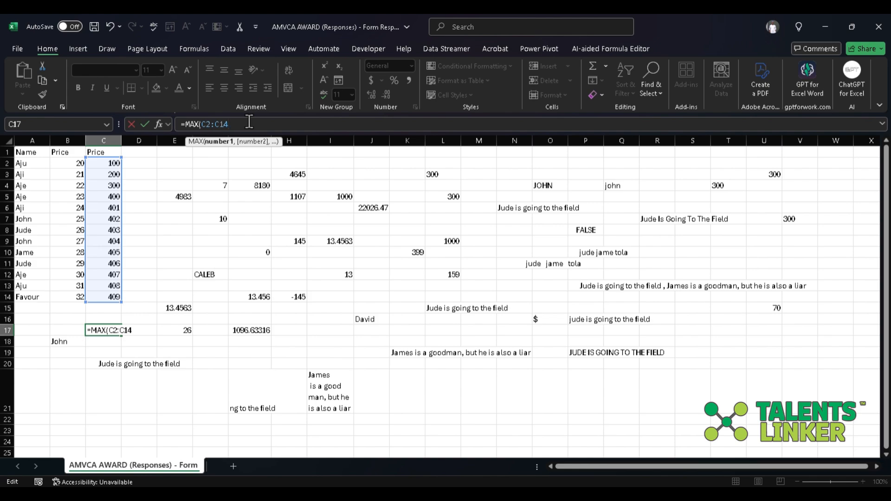
{"action": "type", "text": ")"}
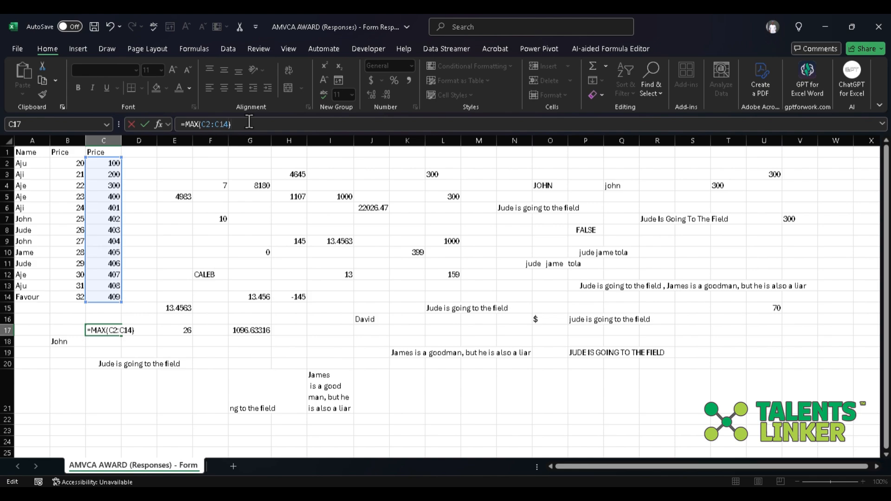
{"action": "key", "text": "Return"}
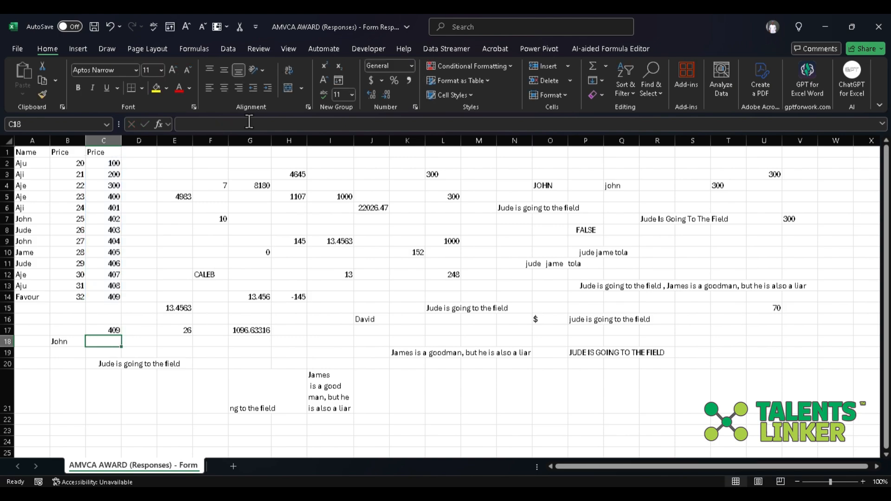
Step: Replace the function in the C17 formula with MIN, using the same range C2:C14
{"action": "left_click", "coordinate": [105, 330]}
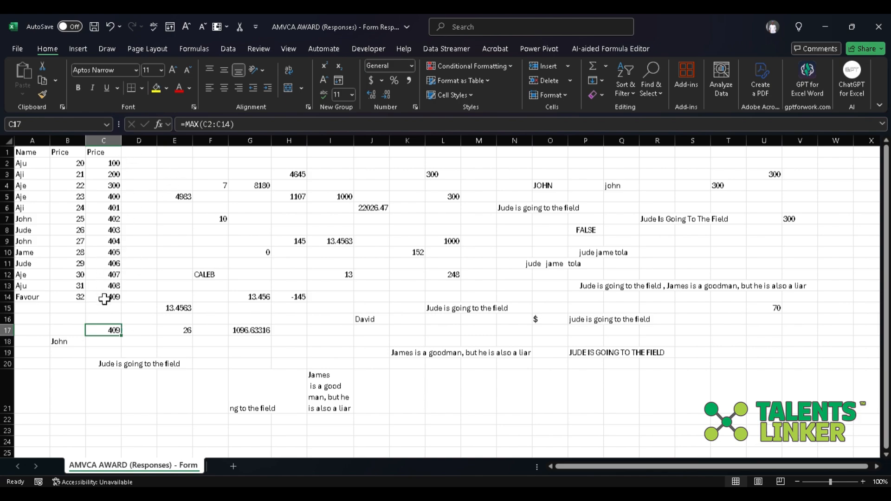
{"action": "left_click", "coordinate": [233, 124]}
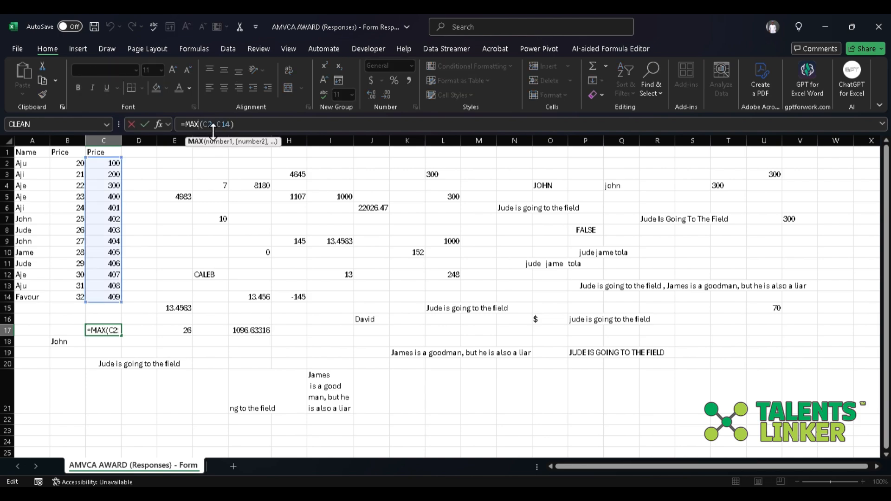
{"action": "key", "text": "BackSpace"}
{"action": "key", "text": "BackSpace"}
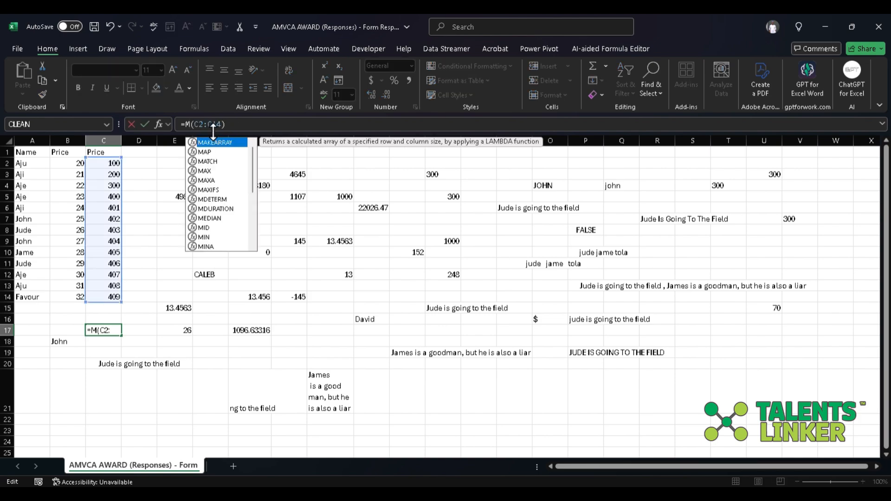
{"action": "type", "text": "IN"}
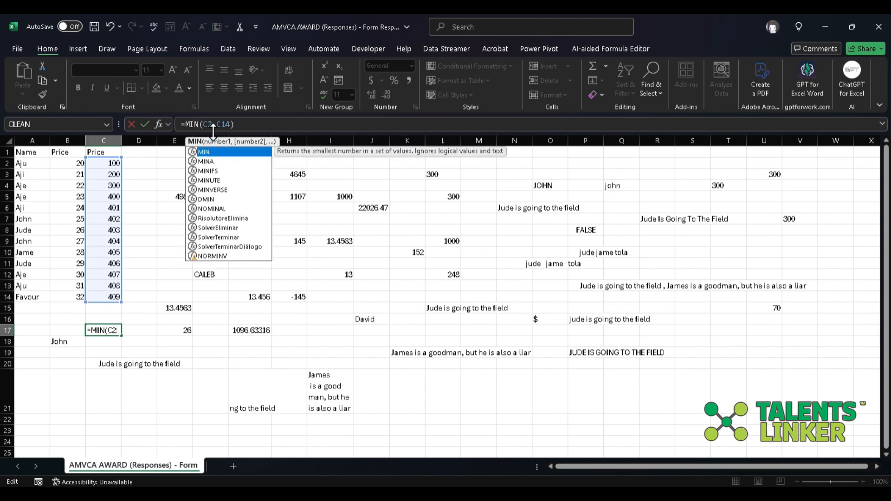
{"action": "key", "text": "Return"}
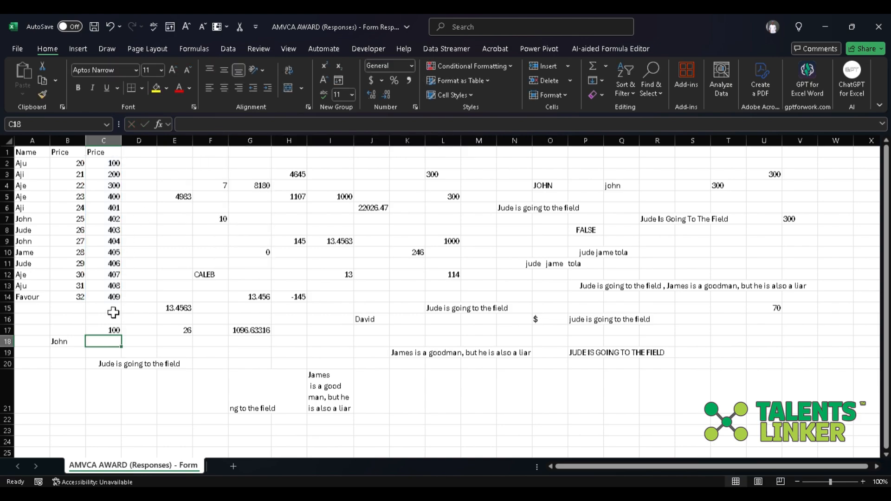
Step: Consult the function list in the PowerPoint presentation, and change the C17 formula in Excel to AVERAGE over C2:C14
{"action": "left_click", "coordinate": [110, 328]}
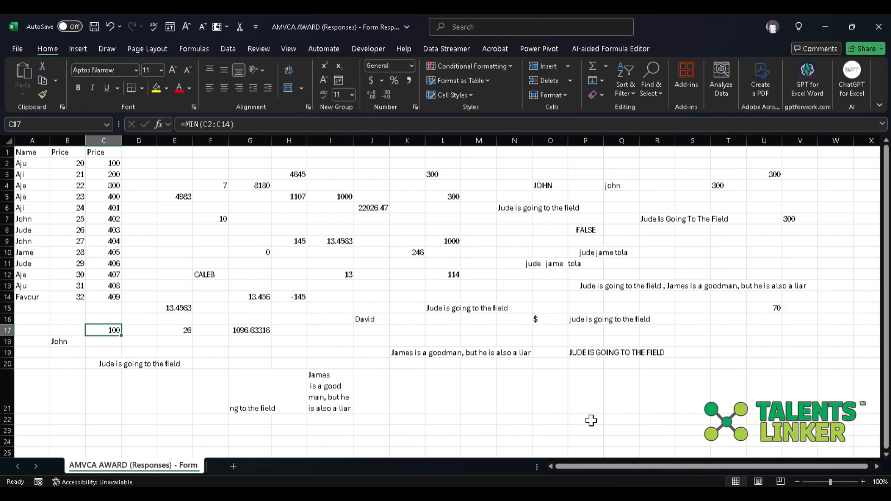
{"action": "left_click", "coordinate": [605, 495]}
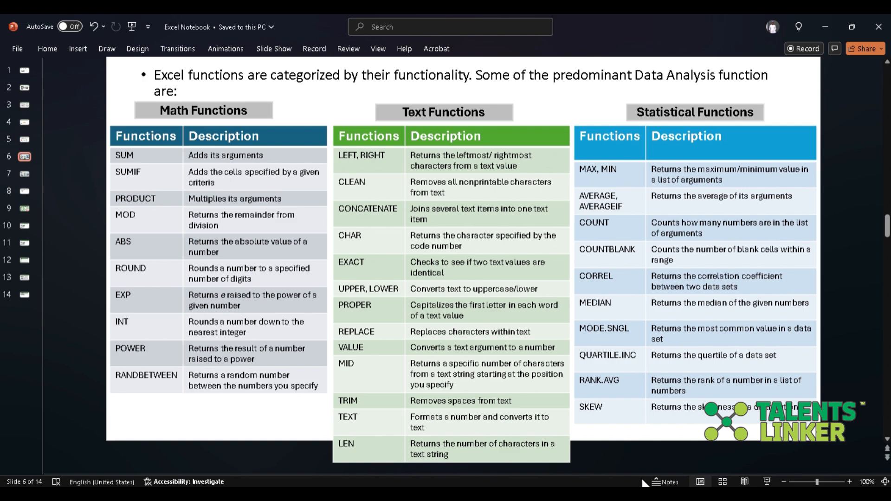
{"action": "left_click", "coordinate": [627, 494]}
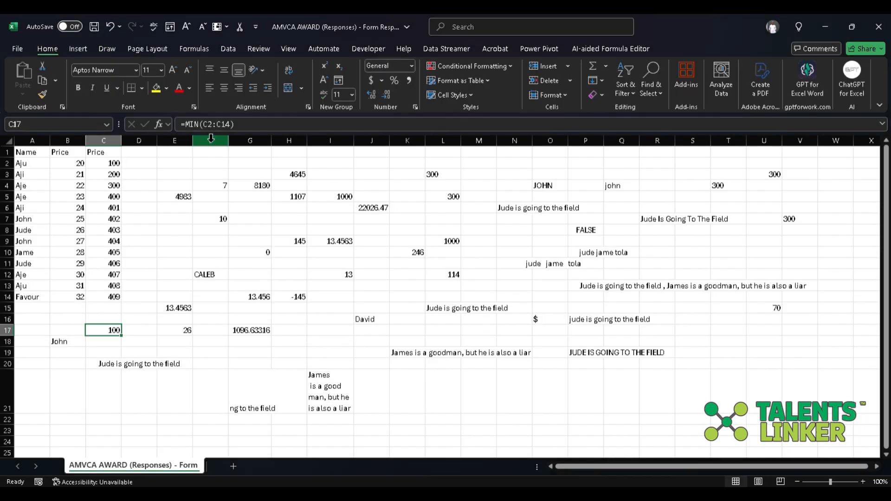
{"action": "left_click", "coordinate": [201, 123]}
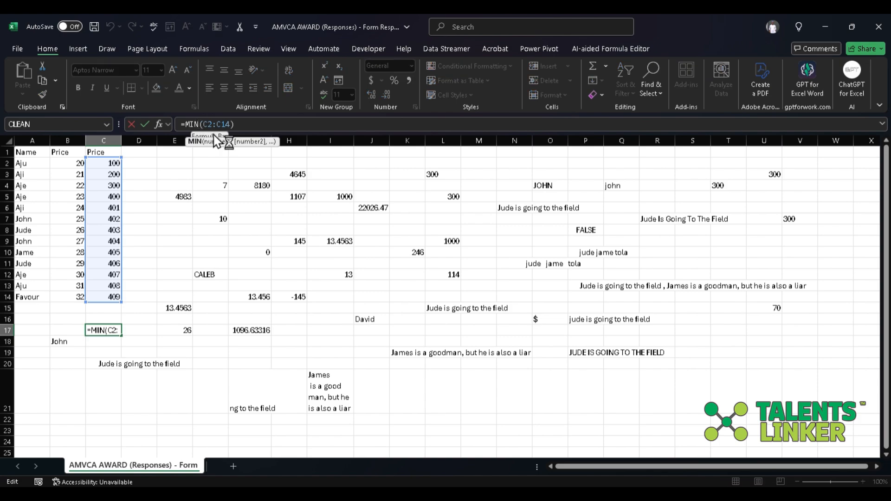
{"action": "key", "text": "BackSpace"}
{"action": "key", "text": "BackSpace"}
{"action": "key", "text": "BackSpace"}
{"action": "type", "text": "AVERAG"}
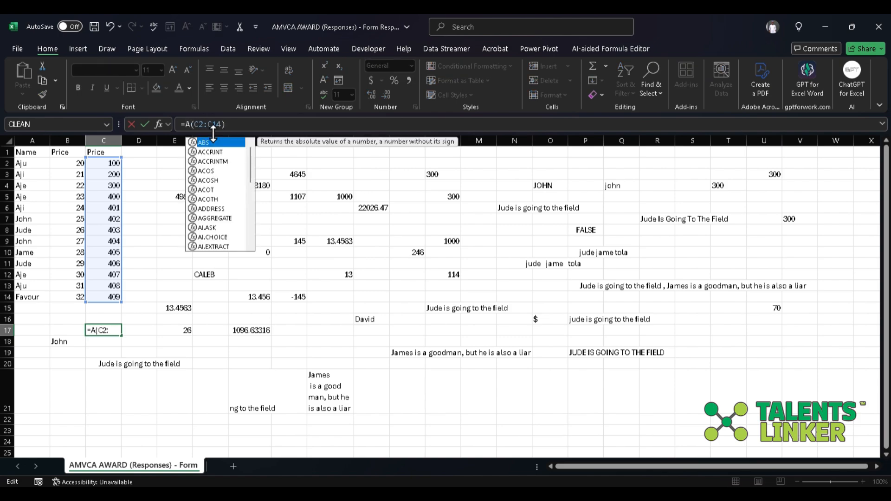
{"action": "type", "text": "E"}
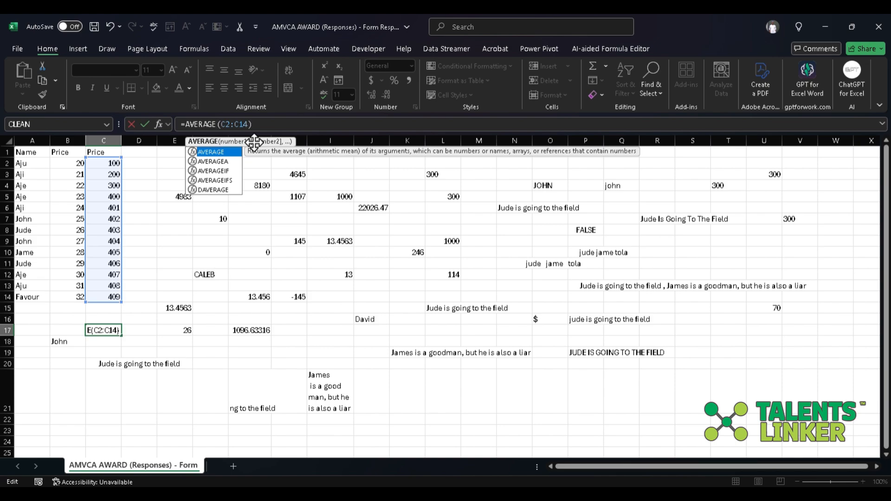
{"action": "key", "text": "Return"}
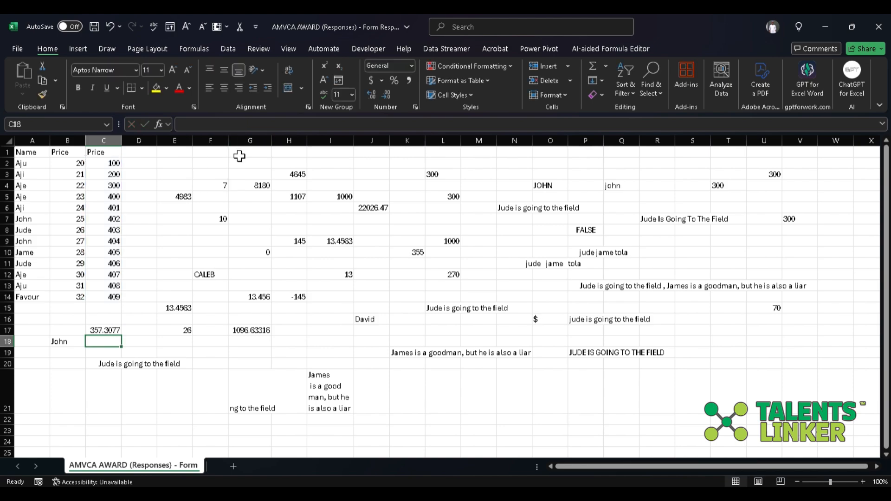
{"action": "left_click", "coordinate": [101, 330]}
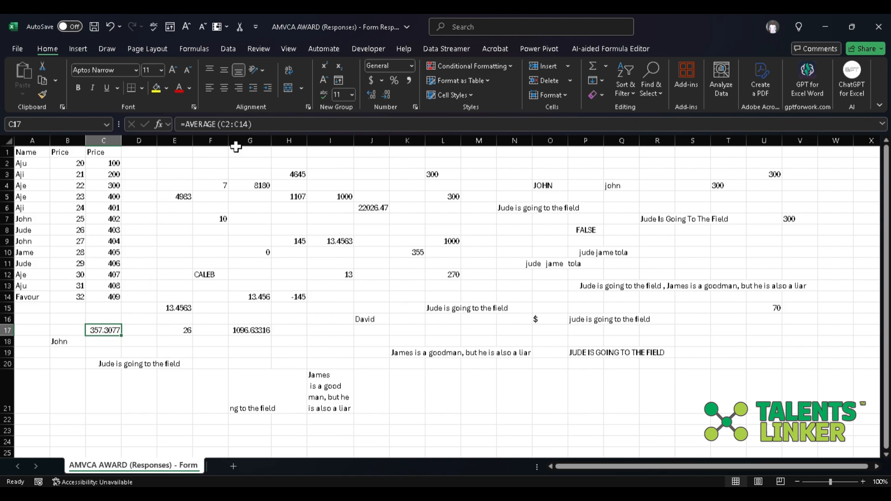
Step: Start an AVERAGEIF formula in cell J3
{"action": "left_click", "coordinate": [341, 153]}
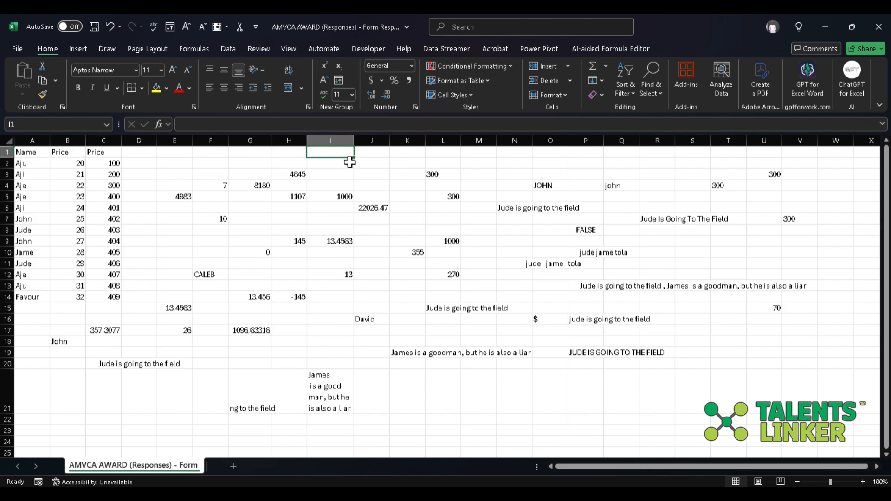
{"action": "left_click", "coordinate": [365, 167]}
{"action": "left_click", "coordinate": [374, 174]}
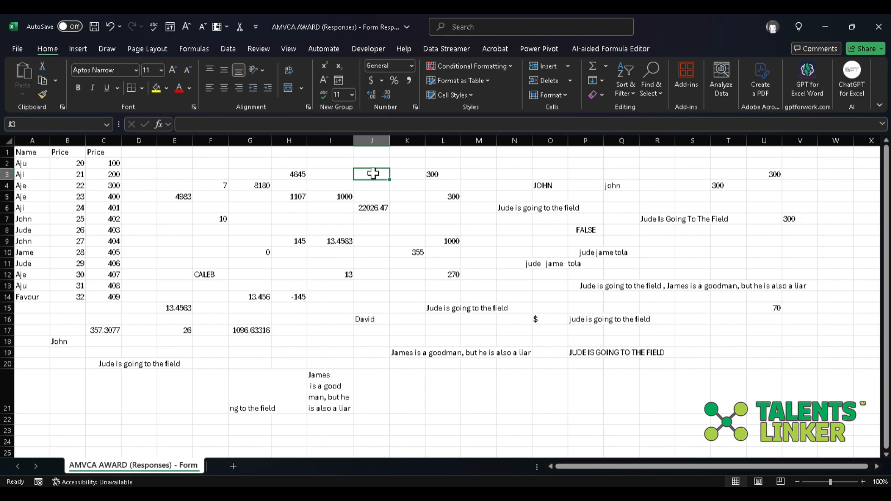
{"action": "type", "text": "=AVE"}
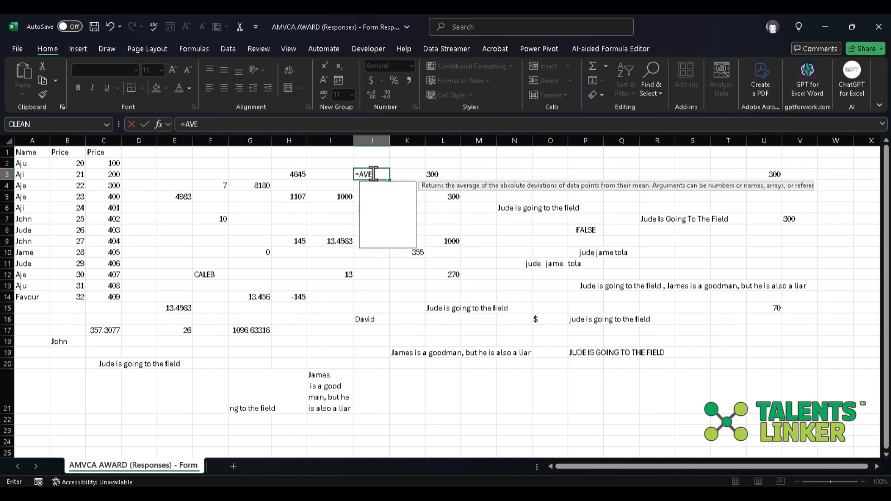
{"action": "type", "text": "RAGE"}
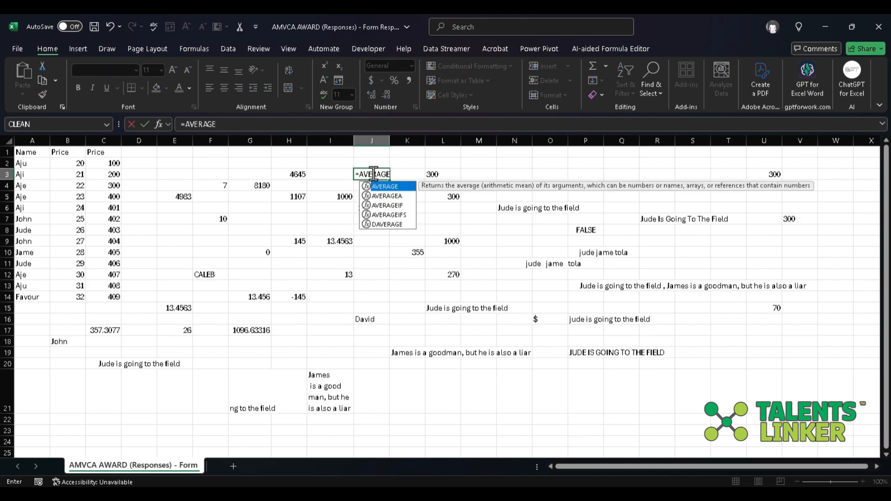
{"action": "key", "text": "Down"}
{"action": "key", "text": "Down"}
{"action": "key", "text": "Tab"}
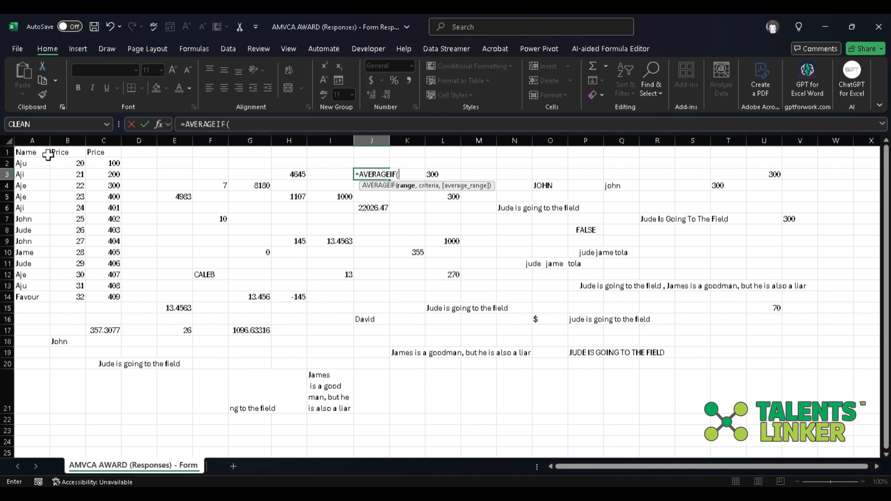
Step: Set the AVERAGEIF range to A2:A14 and its criteria to the name shown in A4, written in quotation marks
{"action": "left_click", "coordinate": [30, 163]}
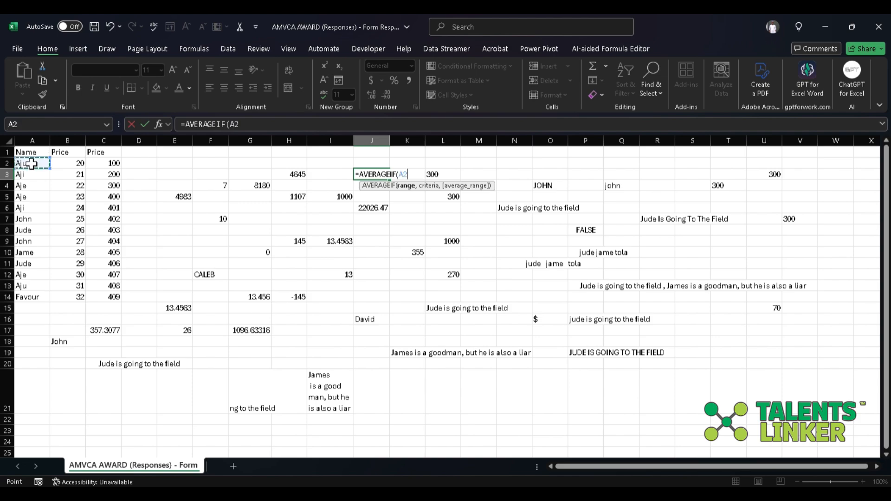
{"action": "left_click_drag", "start_coordinate": [30, 164], "coordinate": [31, 297]}
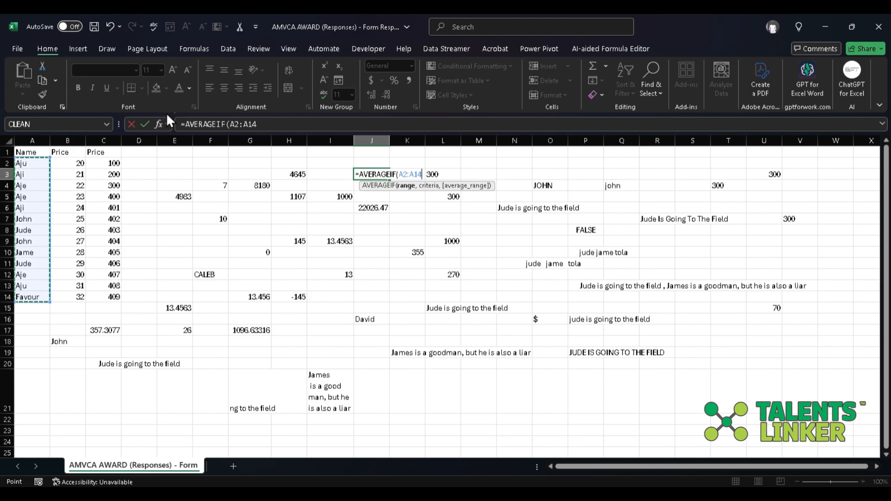
{"action": "left_click", "coordinate": [278, 124]}
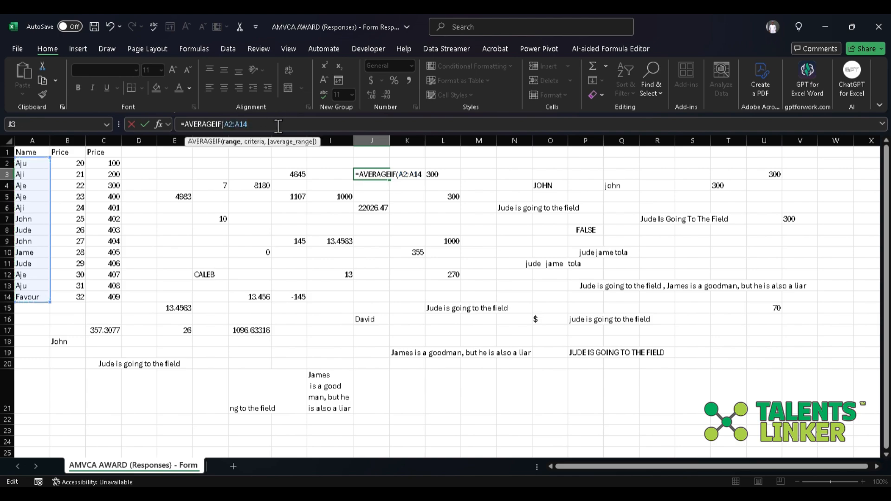
{"action": "type", "text": ","}
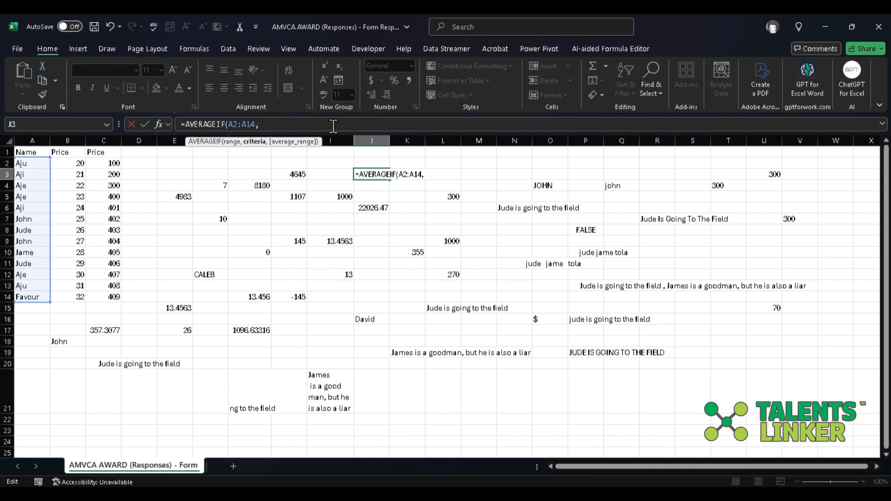
{"action": "type", "text": "\"\""}
{"action": "type", "text": "Aje"}
{"action": "type", "text": ","}
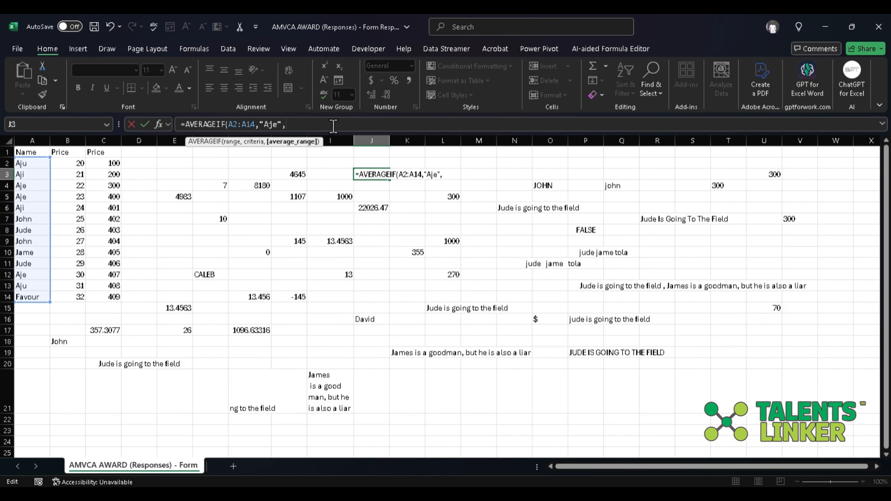
Step: Use C2:C14 as the average range and complete the AVERAGEIF formula in J3
{"action": "left_click", "coordinate": [112, 165]}
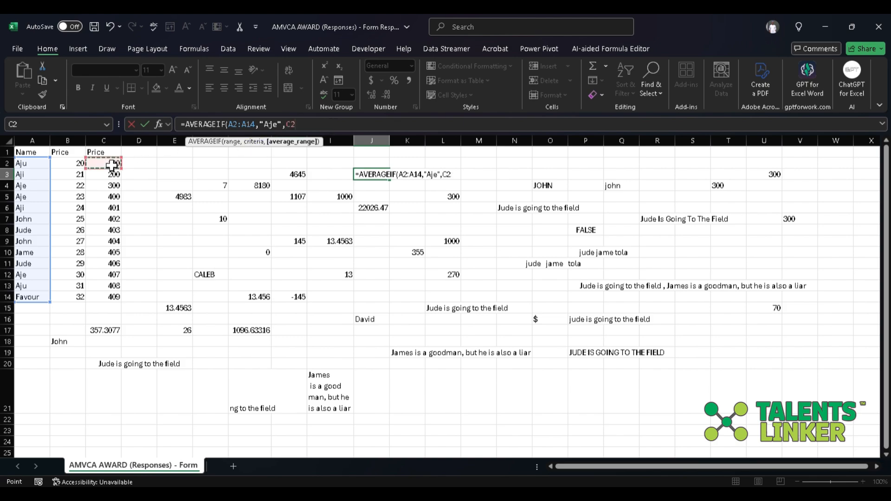
{"action": "key", "text": "shift+Down"}
{"action": "key", "text": "shift+Down"}
{"action": "key", "text": "shift+Down"}
{"action": "key", "text": "shift+Down"}
{"action": "key", "text": "shift+Down"}
{"action": "key", "text": "shift+Down"}
{"action": "key", "text": "shift+Down"}
{"action": "key", "text": "shift+Down"}
{"action": "key", "text": "shift+Down"}
{"action": "key", "text": "shift+Down"}
{"action": "key", "text": "shift+Down"}
{"action": "key", "text": "shift+Down"}
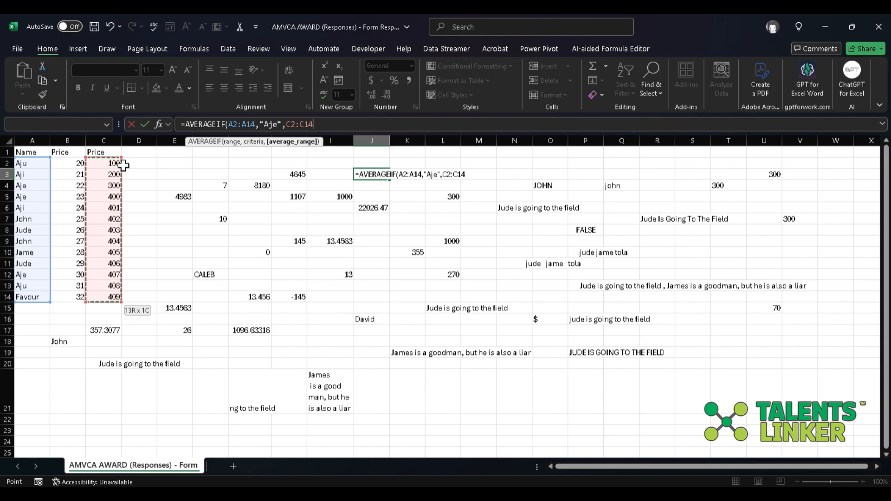
{"action": "type", "text": ")"}
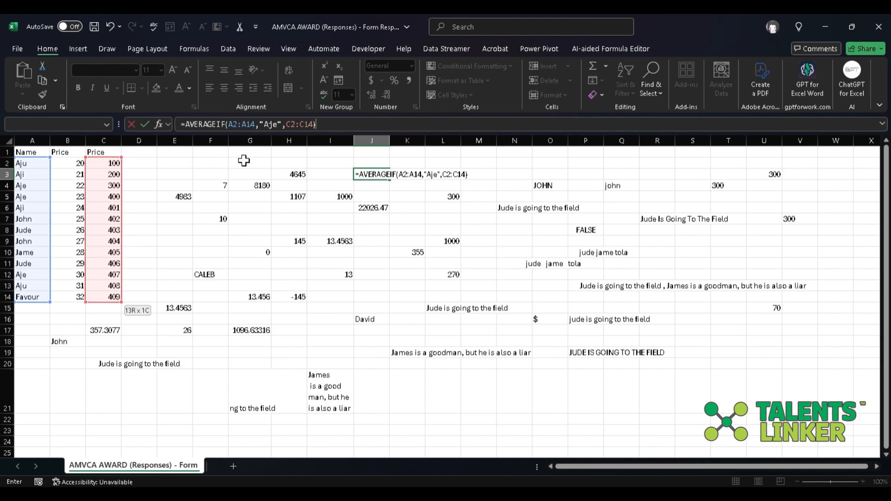
{"action": "key", "text": "ctrl+Return"}
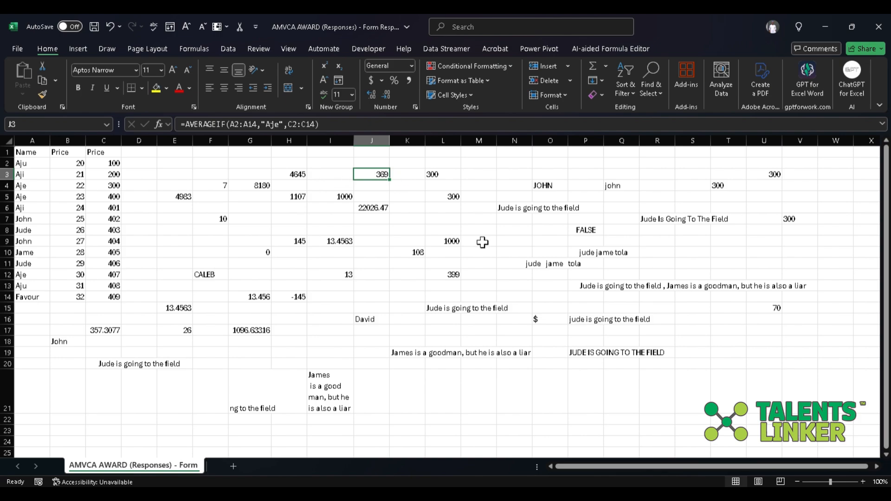
{"action": "left_click", "coordinate": [388, 33]}
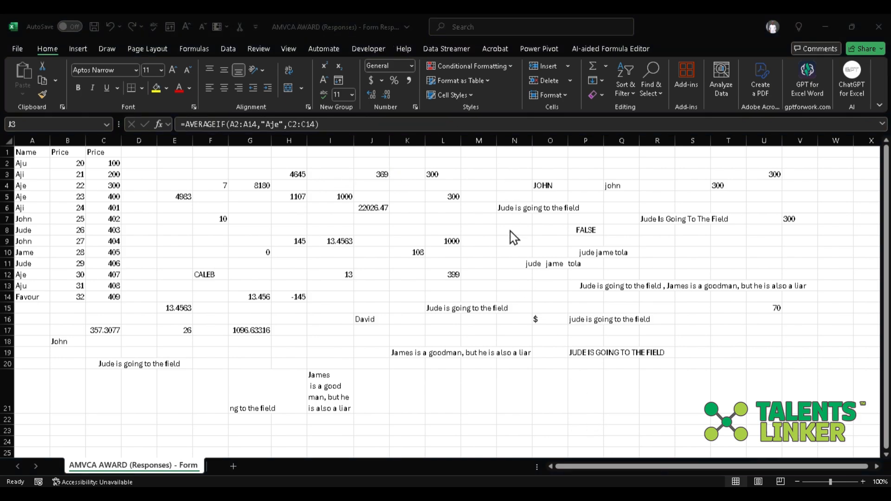